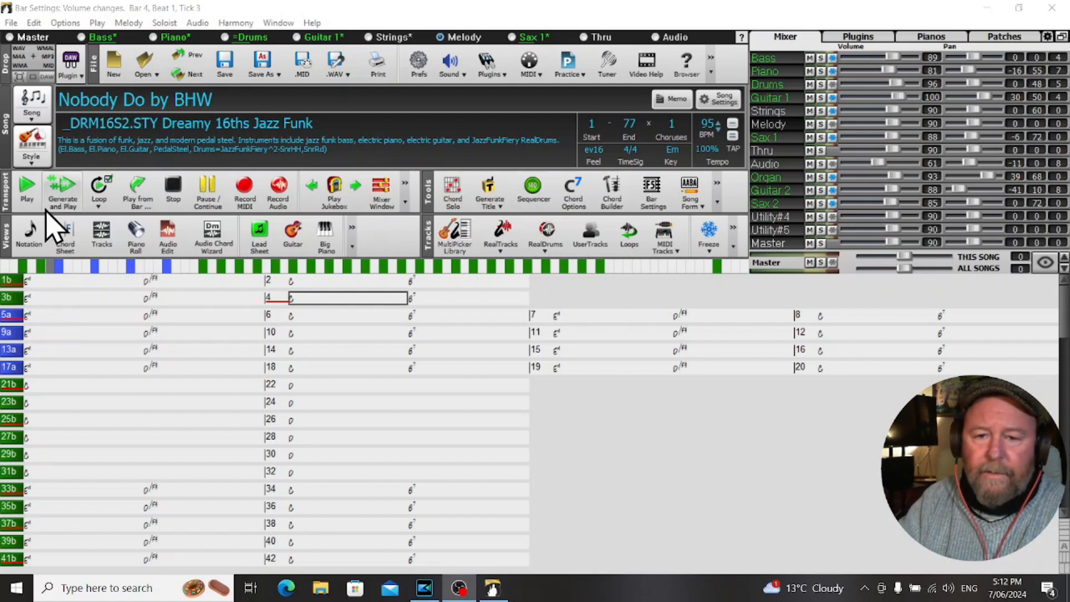
Play the song from the start and pause it at bar 5.
click(32, 190)
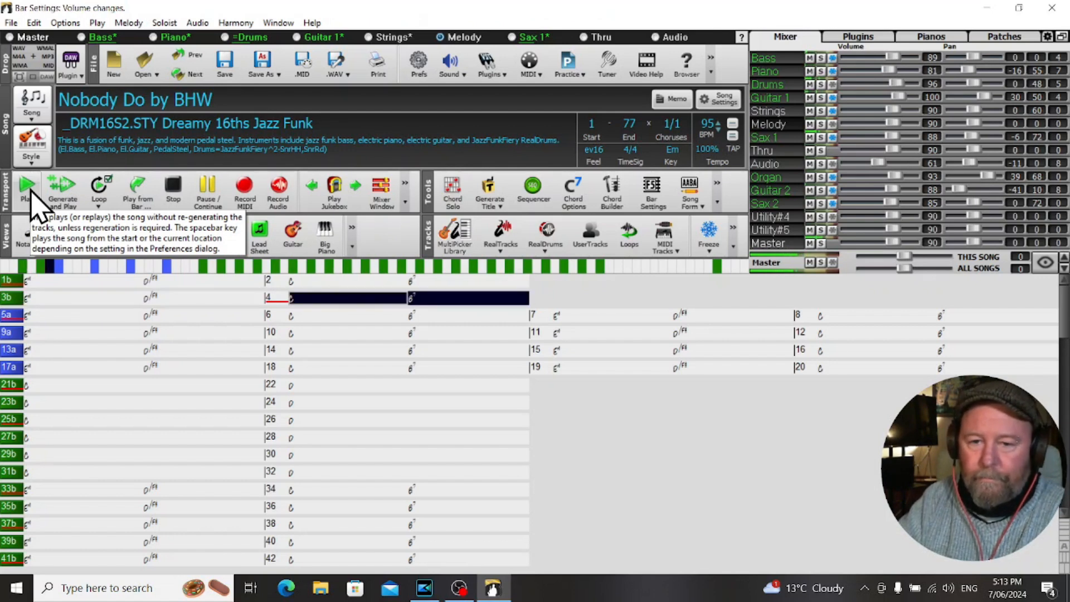
click(206, 196)
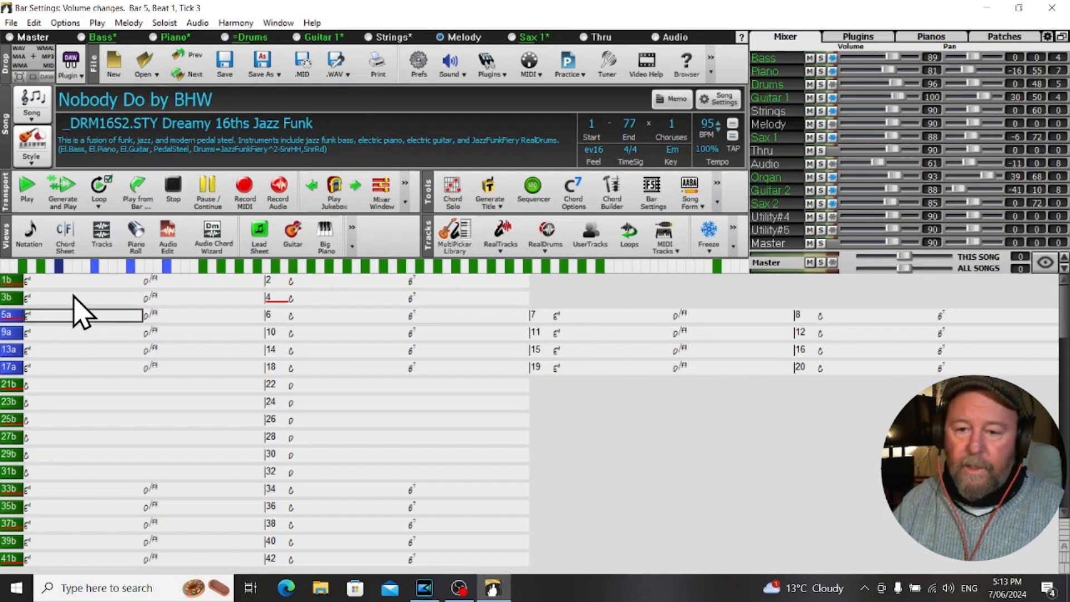
Look over the chord sheet's sections from bar 1 down to the ending bars, and return to the beginning.
scroll(177, 369, down, 3)
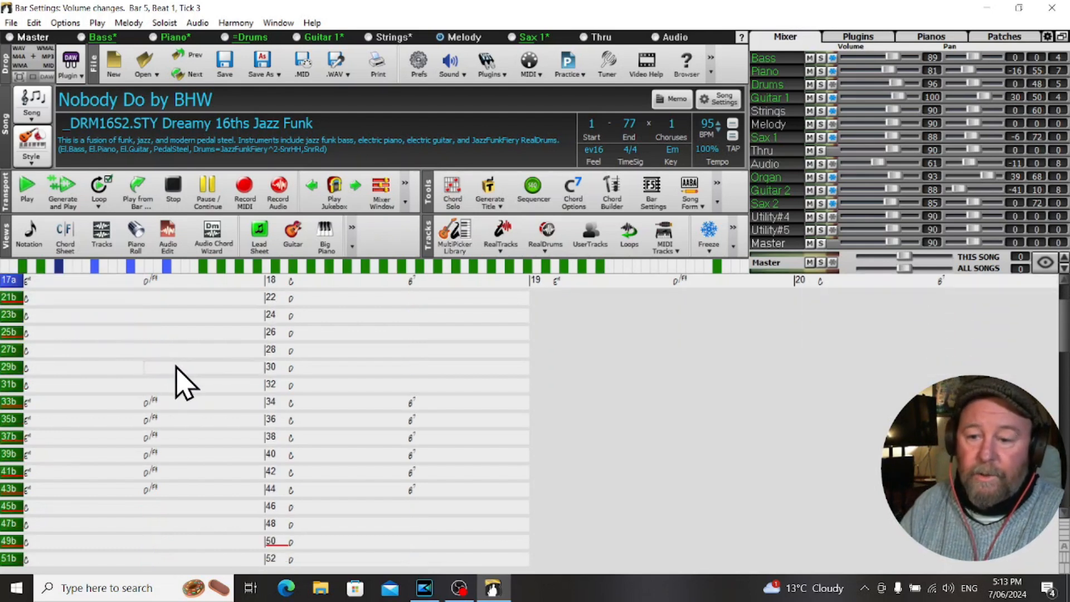
scroll(184, 383, down, 3)
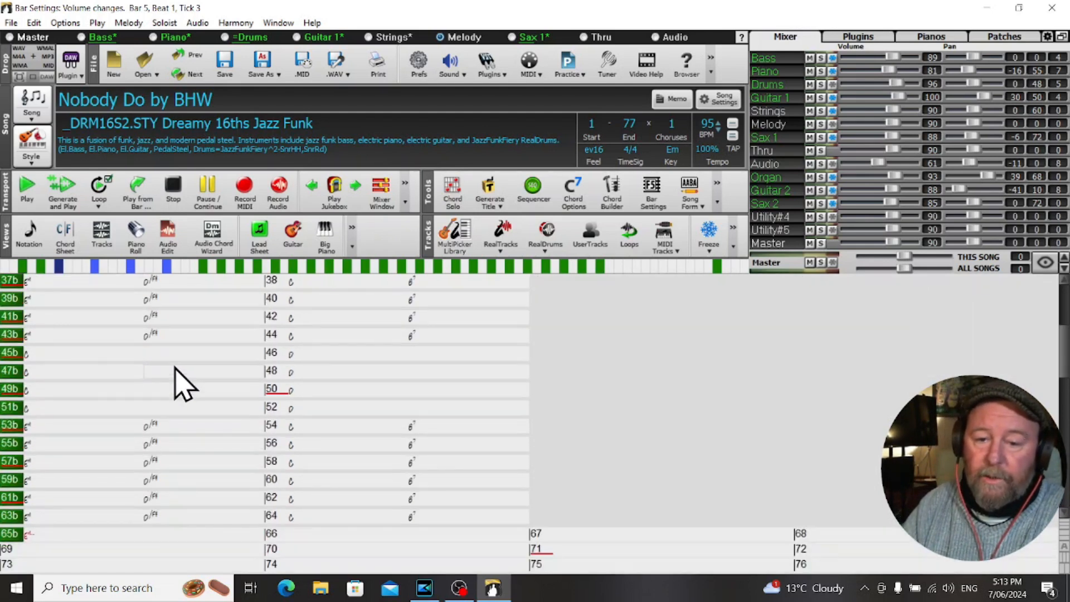
scroll(184, 384, up, 4)
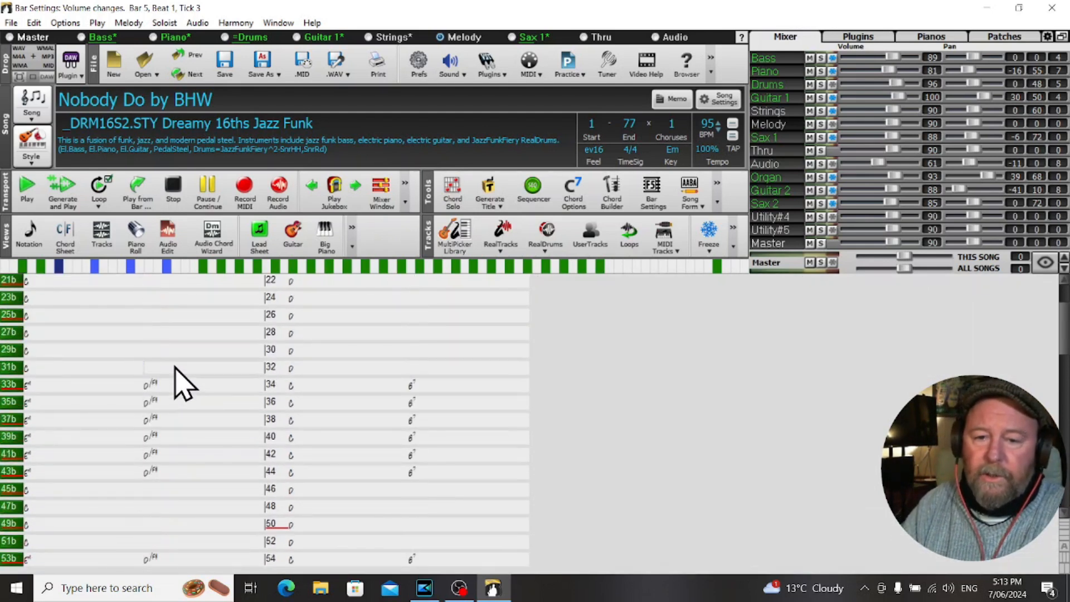
scroll(184, 383, up, 3)
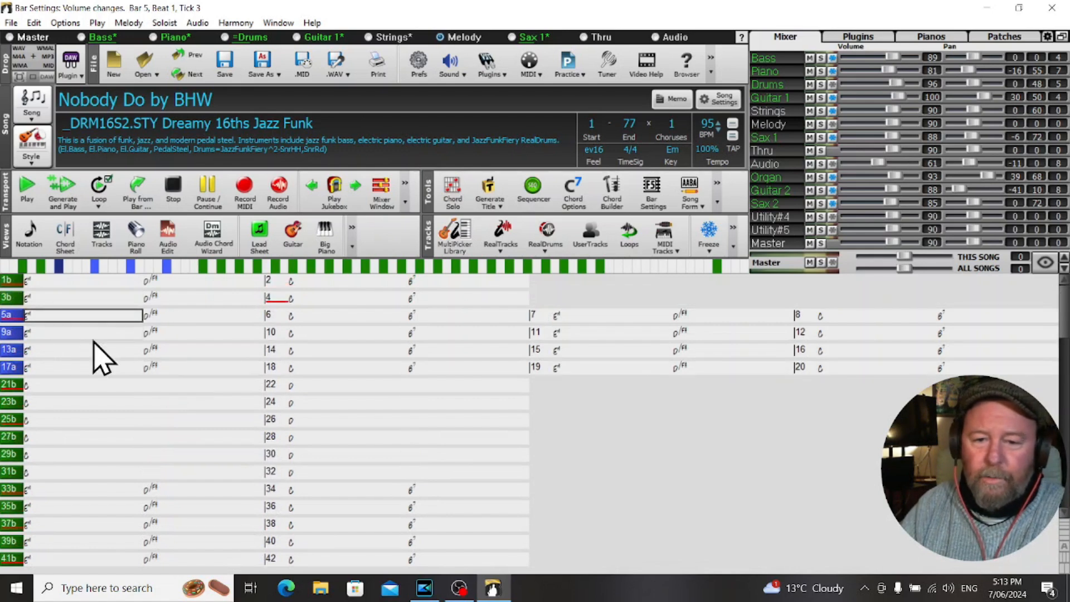
scroll(163, 404, down, 1)
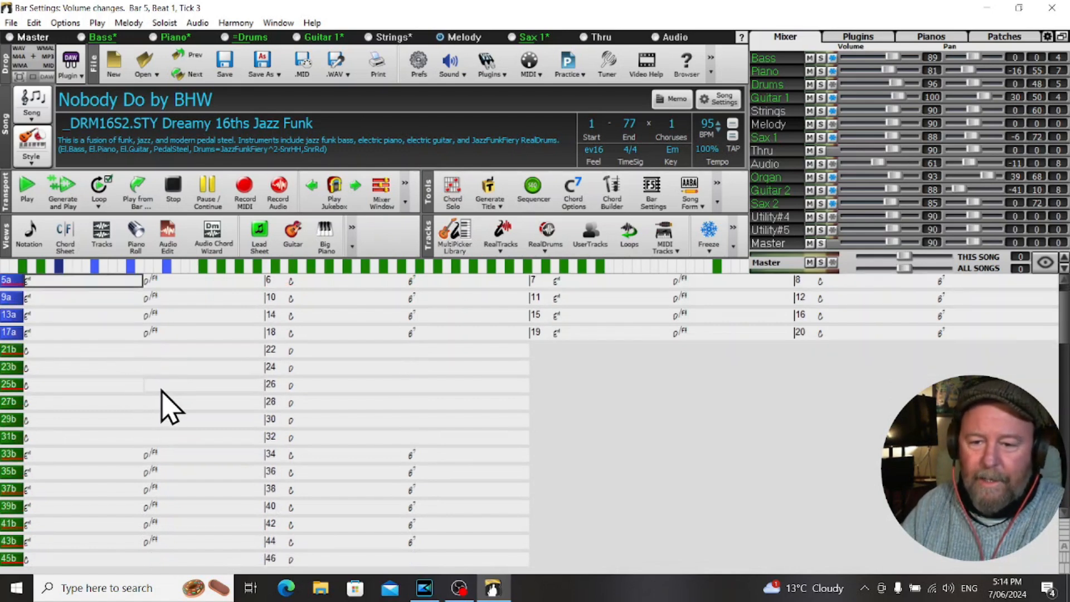
scroll(167, 407, down, 2)
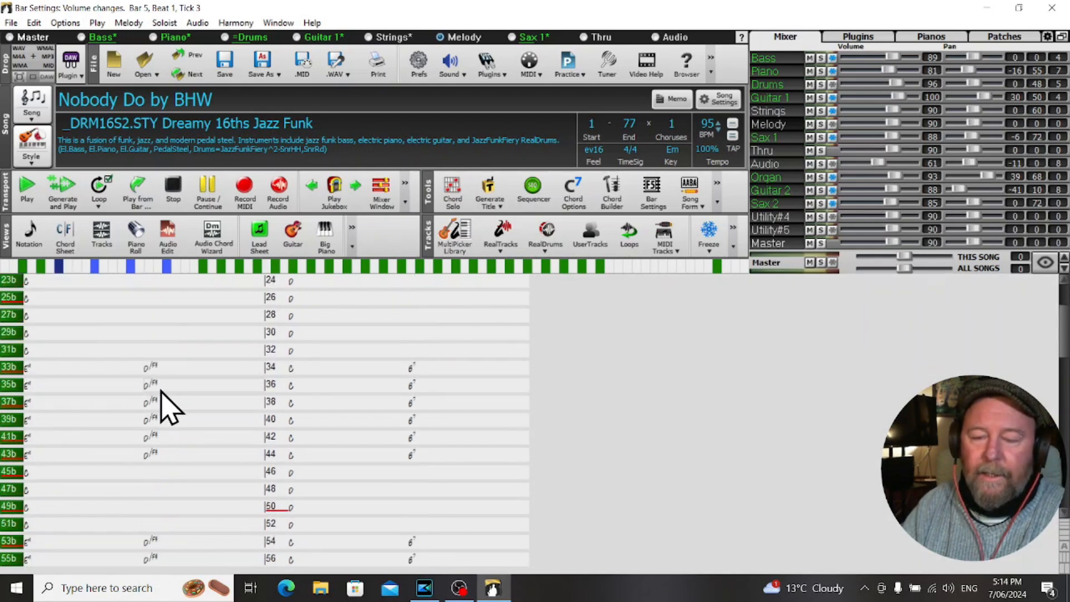
scroll(162, 393, down, 2)
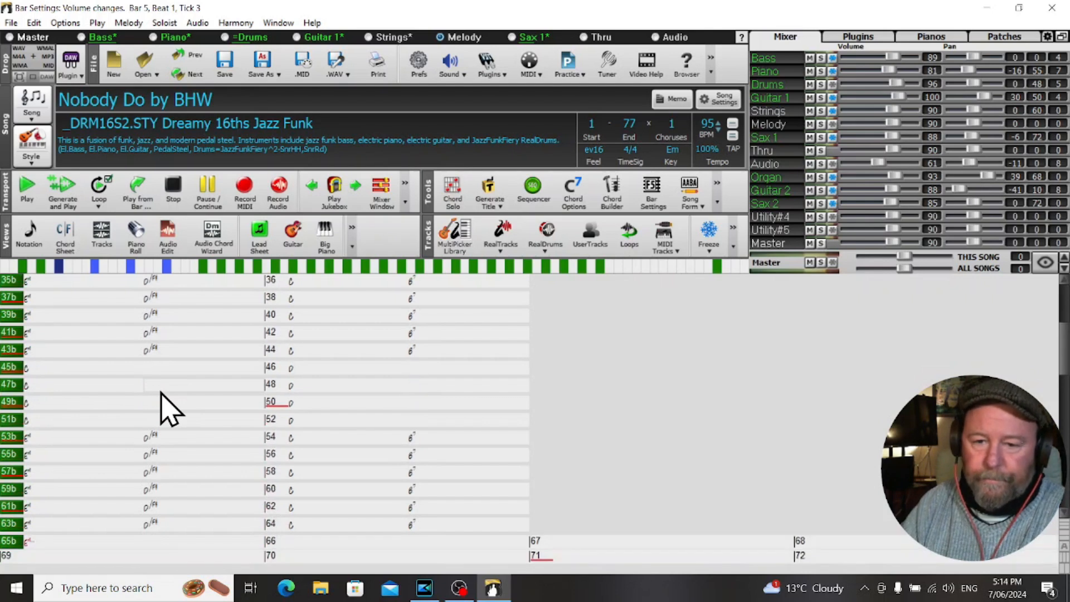
scroll(168, 407, up, 4)
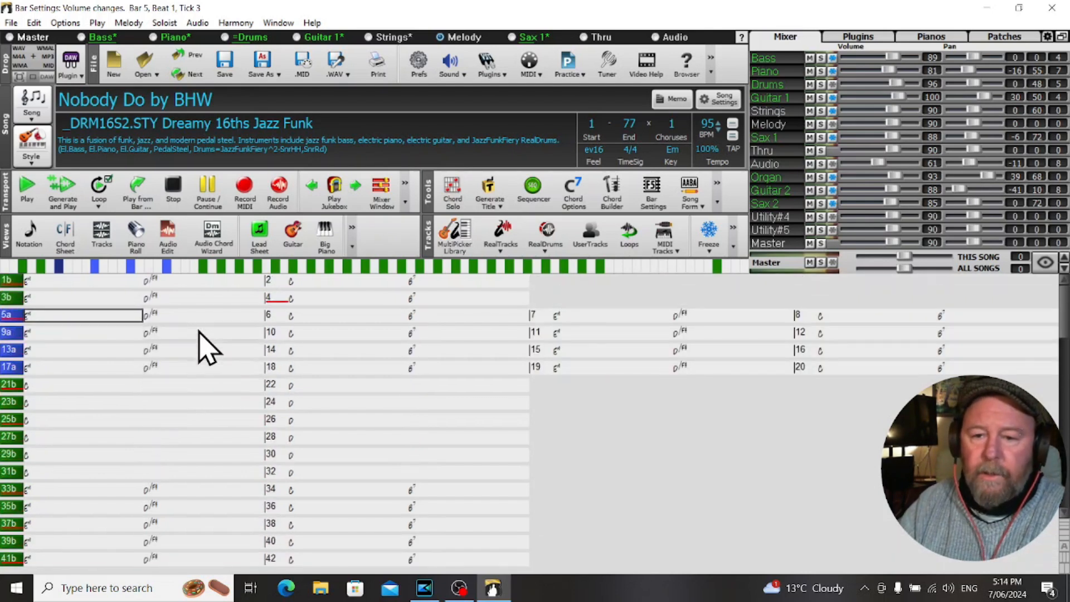
Select bar 1 and review the Sax 1 track actions for regenerating RealTracks on a selected region, and highlight bar 4.
click(59, 280)
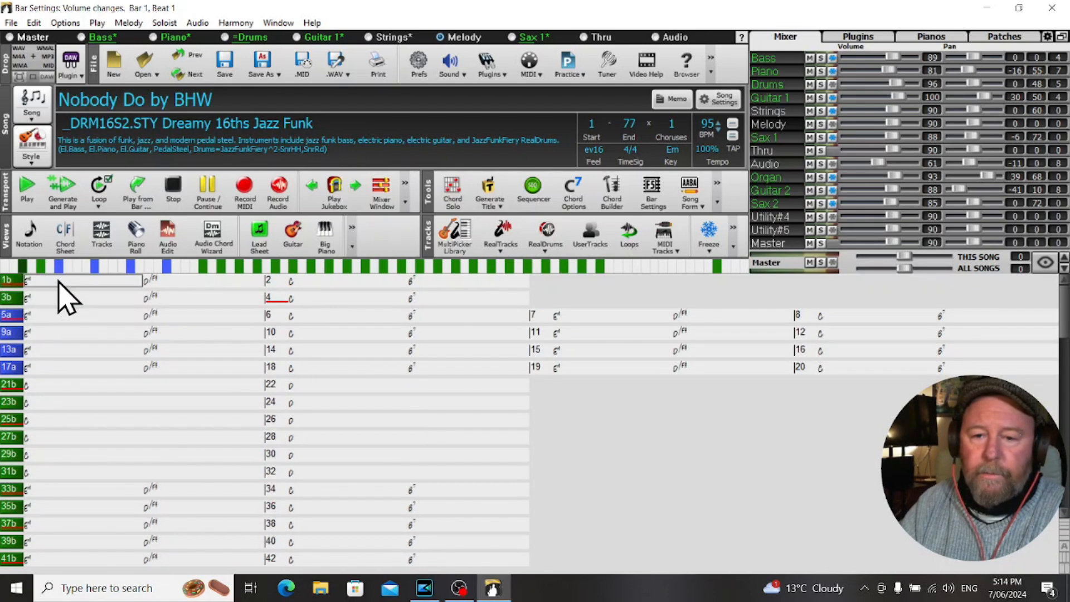
drag(131, 282, 162, 284)
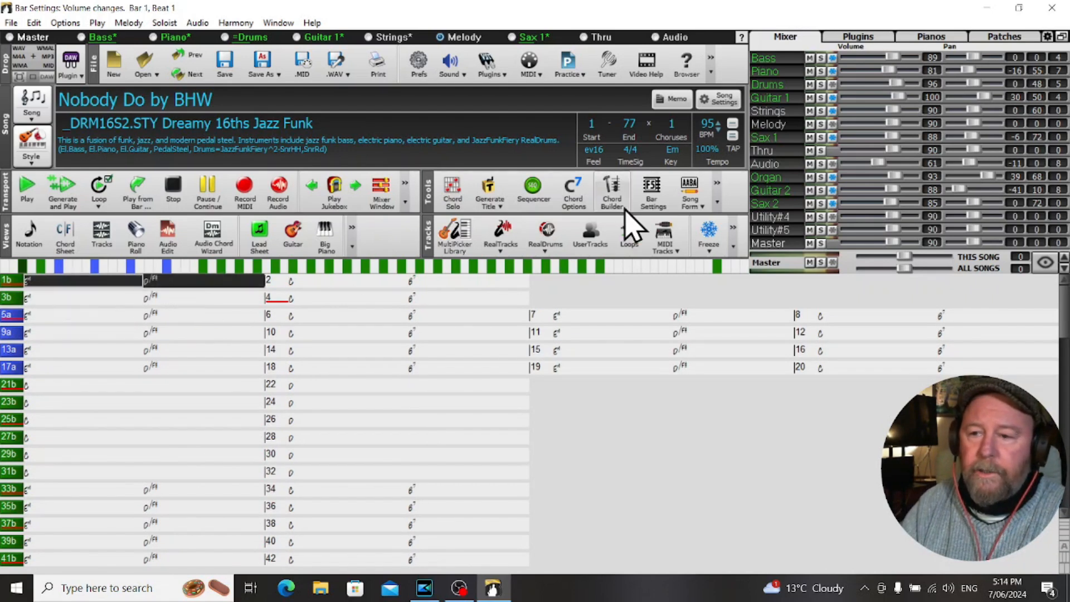
click(786, 140)
right_click(784, 142)
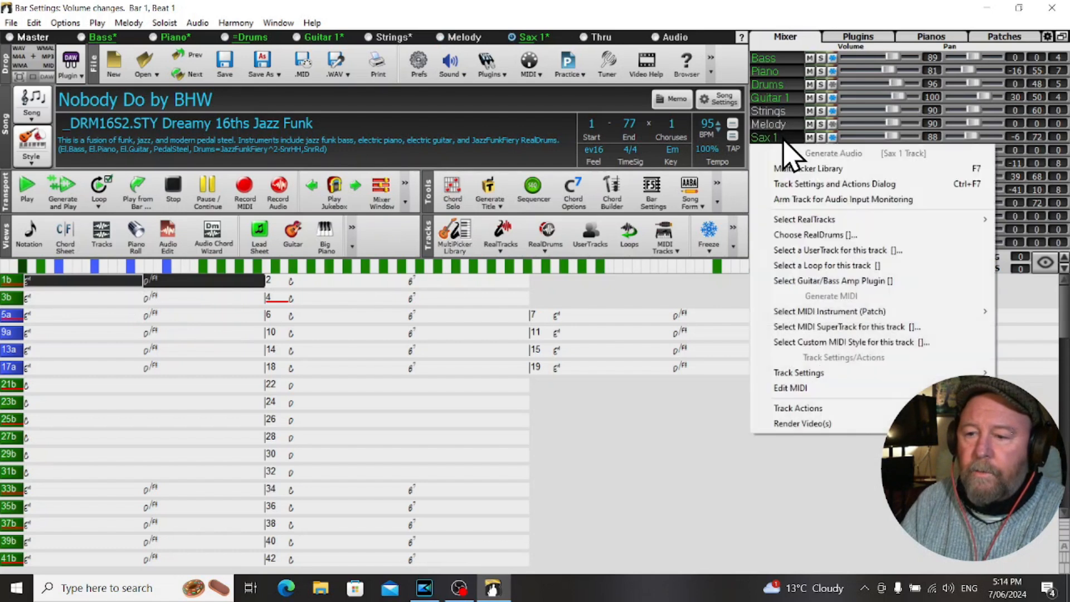
mouse_move(813, 417)
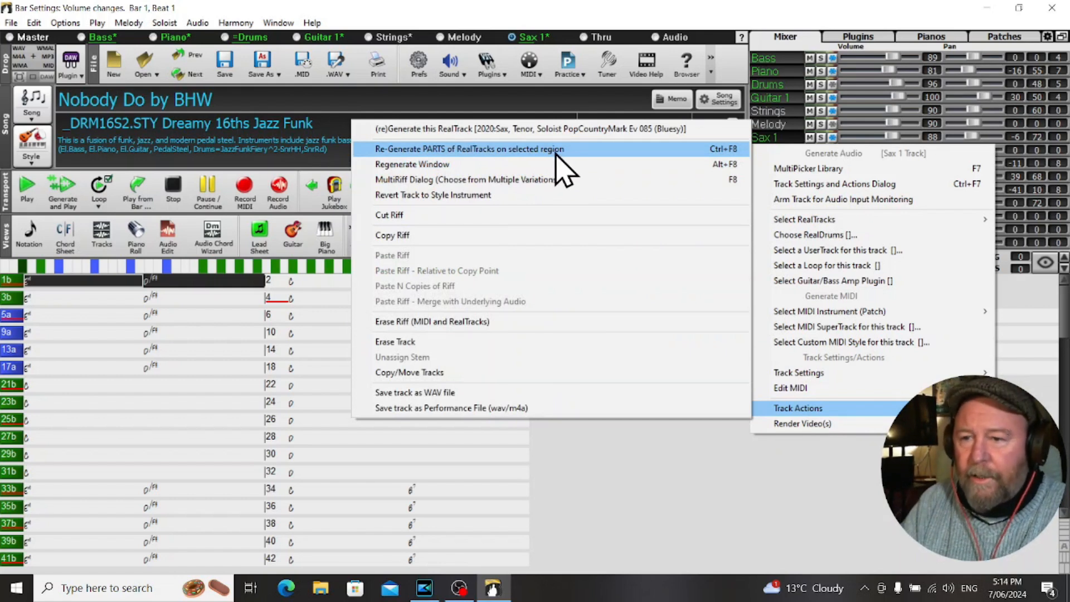
click(687, 31)
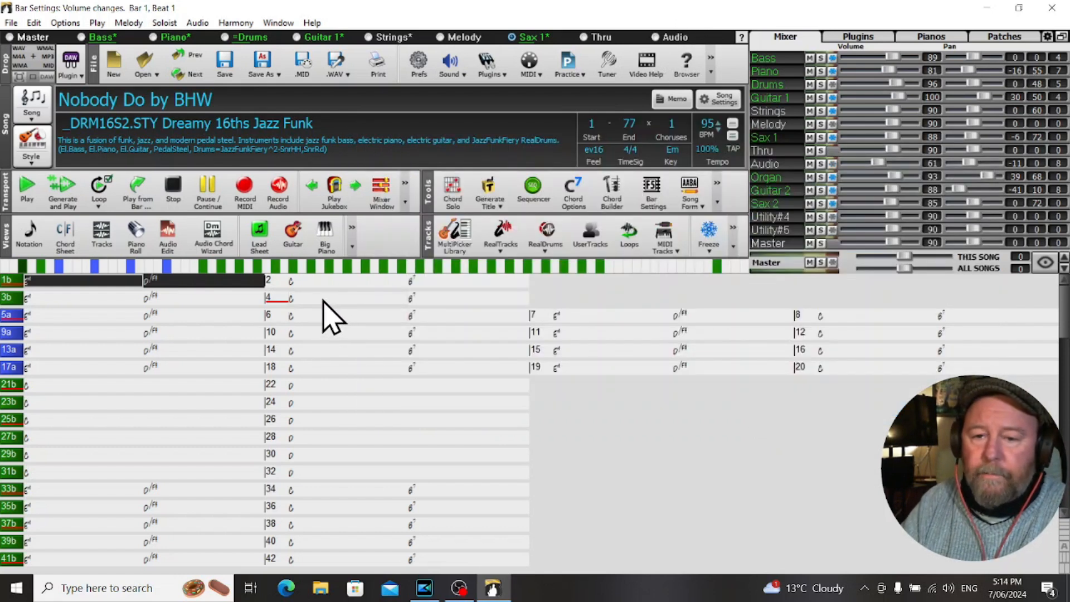
drag(322, 302, 434, 295)
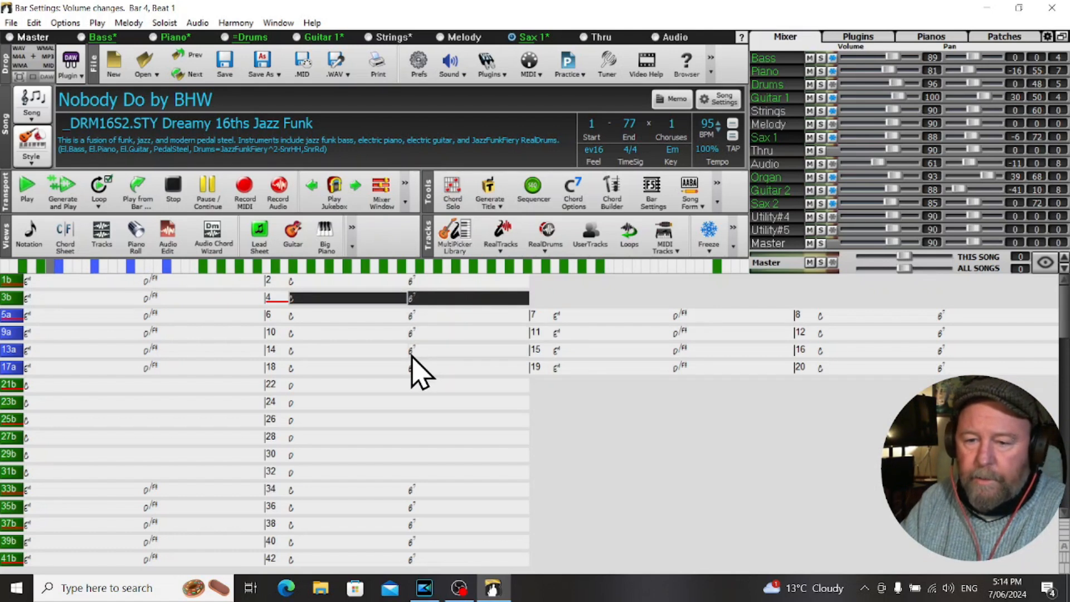
Play the song from bar 45 and stop at bar 50.
scroll(412, 357, down, 7)
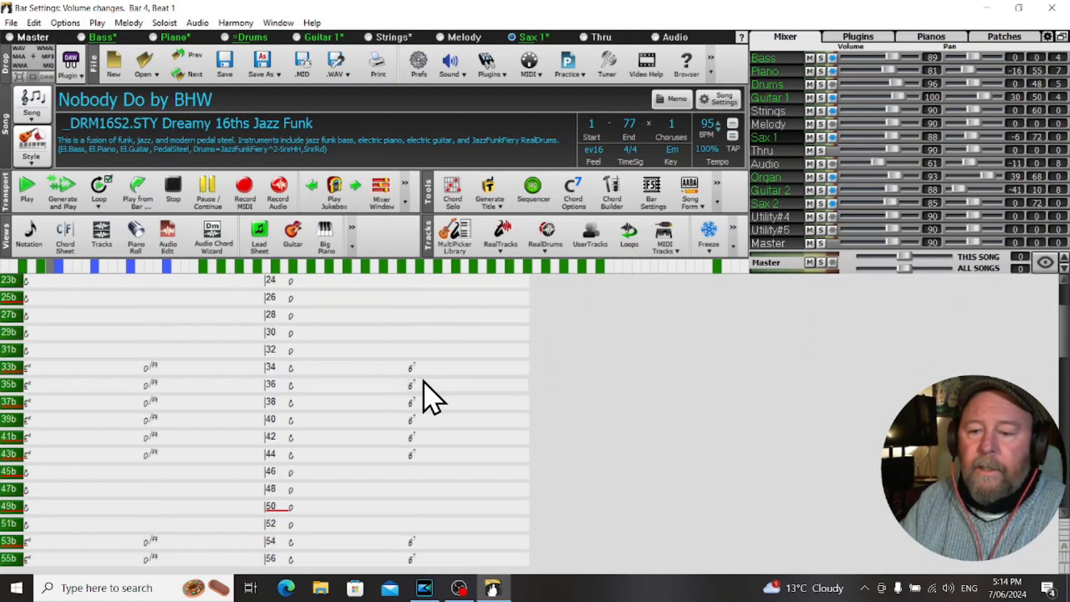
scroll(432, 396, down, 4)
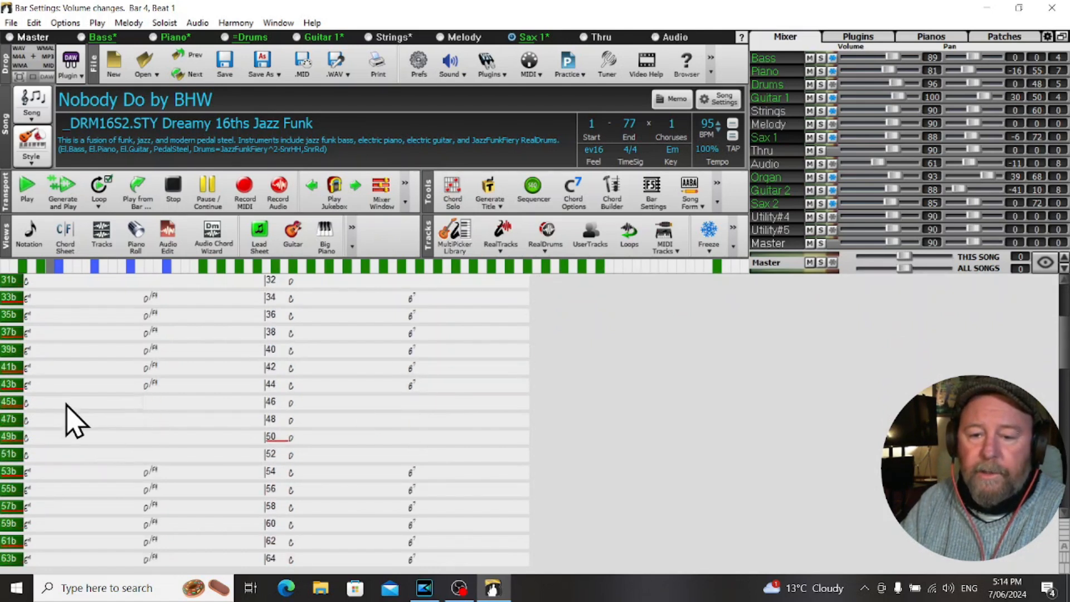
click(104, 404)
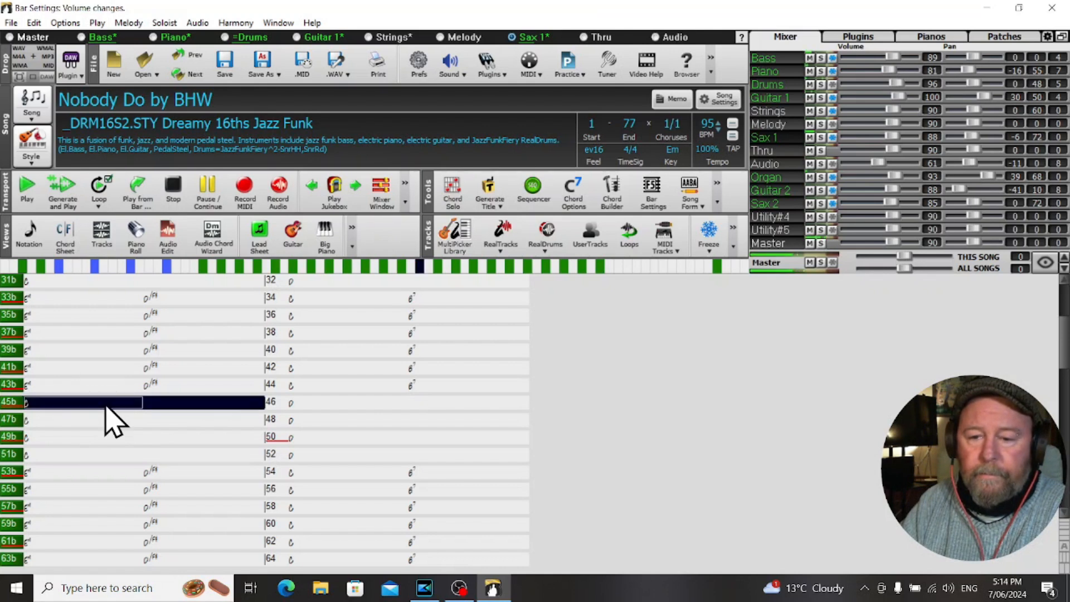
key(Right)
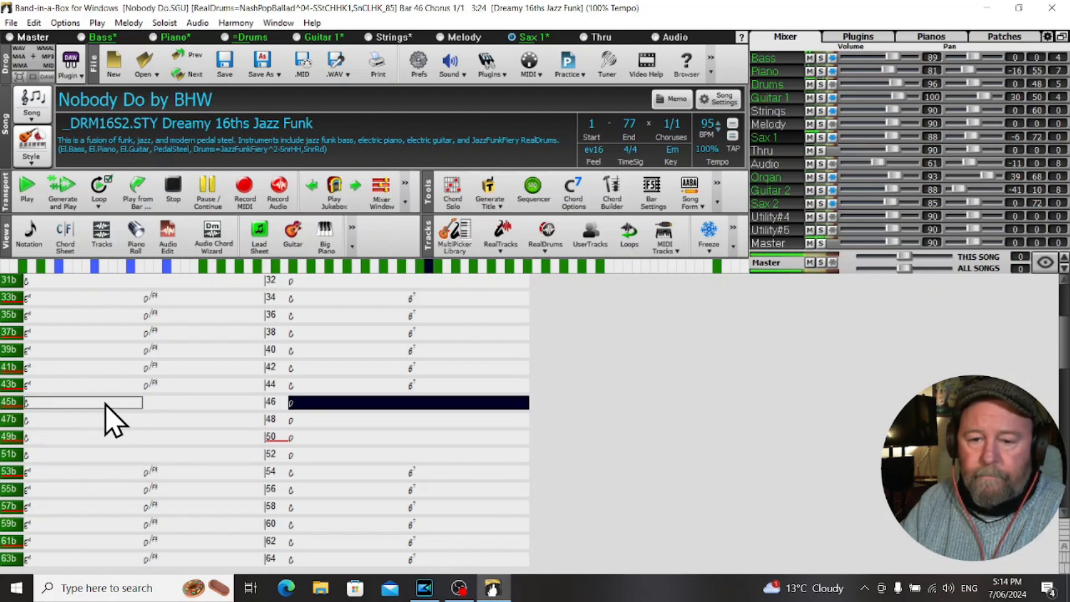
key(Right)
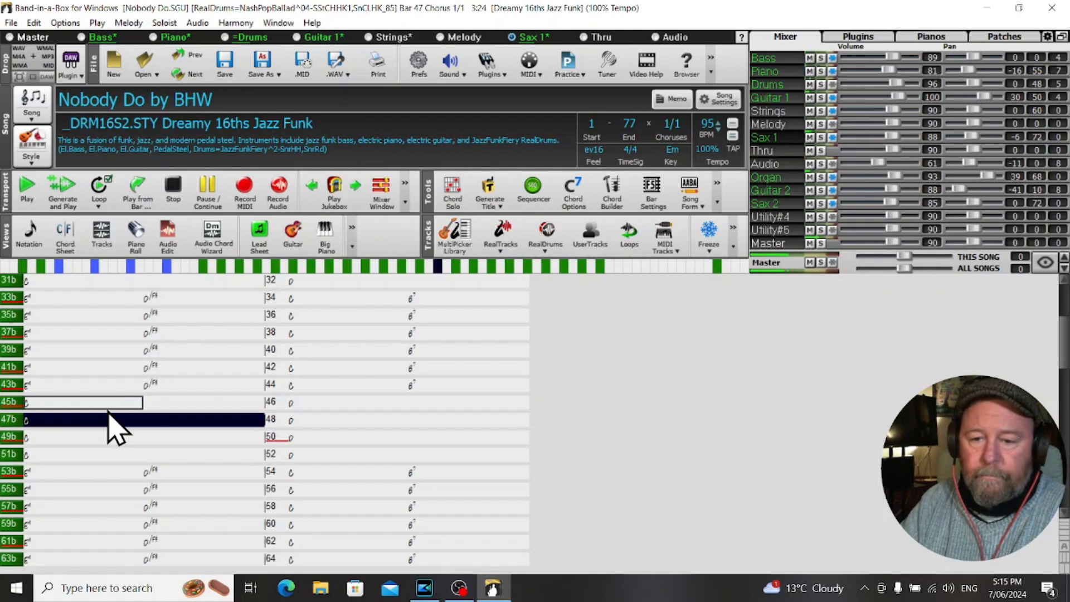
key(Right)
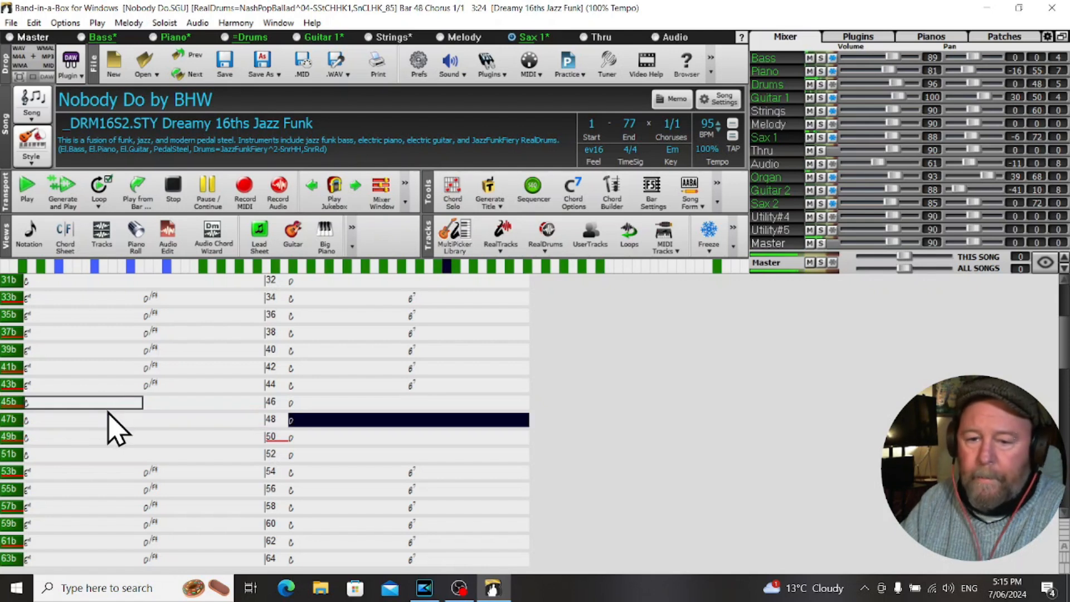
key(Right)
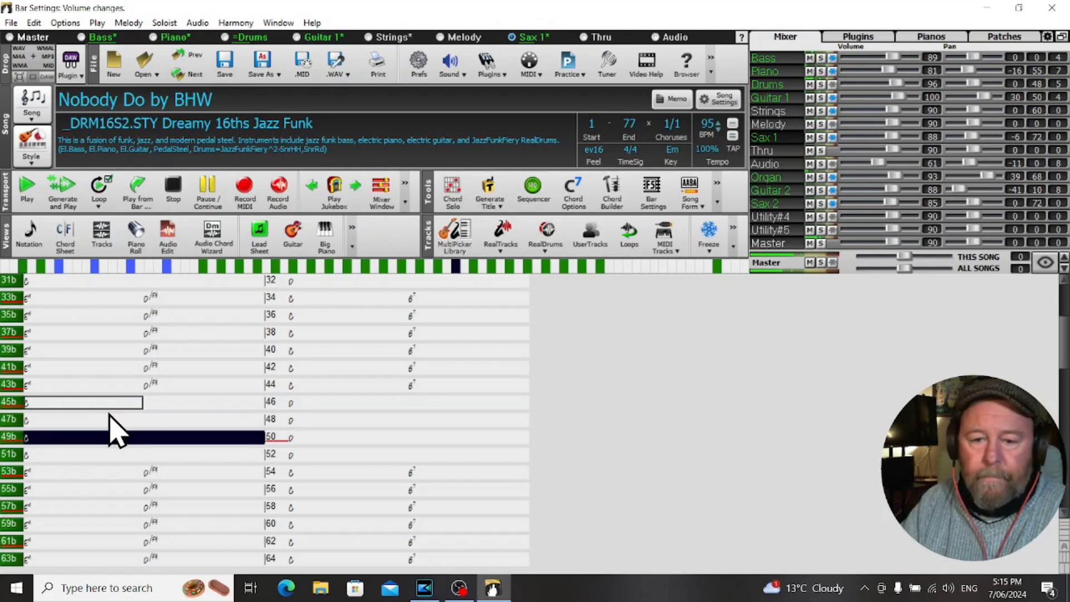
key(Right)
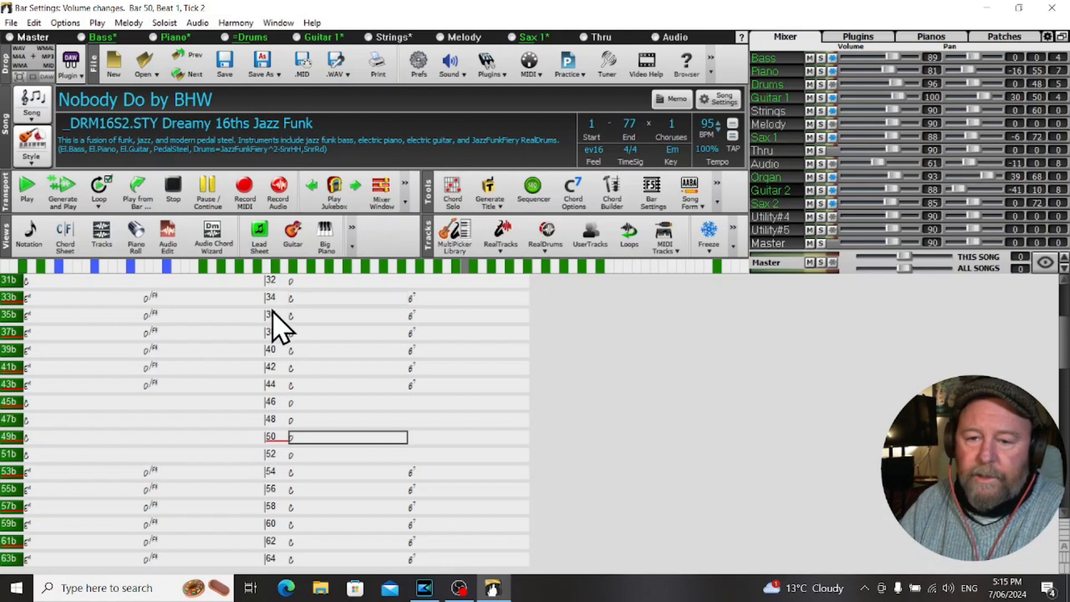
Play from bar 33 with the guitar parts soloed, clear the Guitar 1 solo, and pause at bar 45.
click(108, 298)
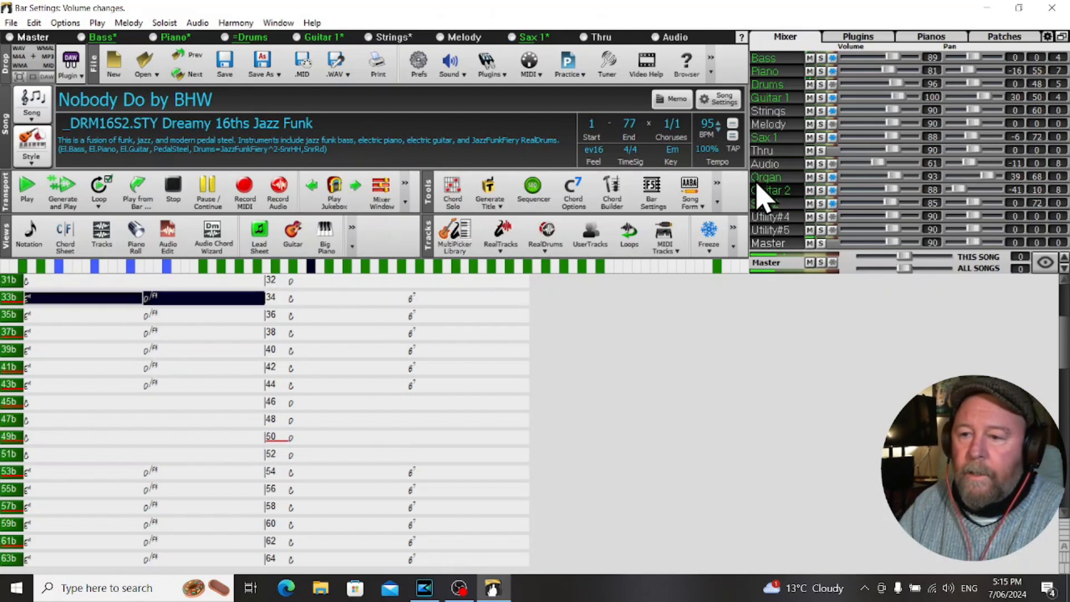
click(826, 192)
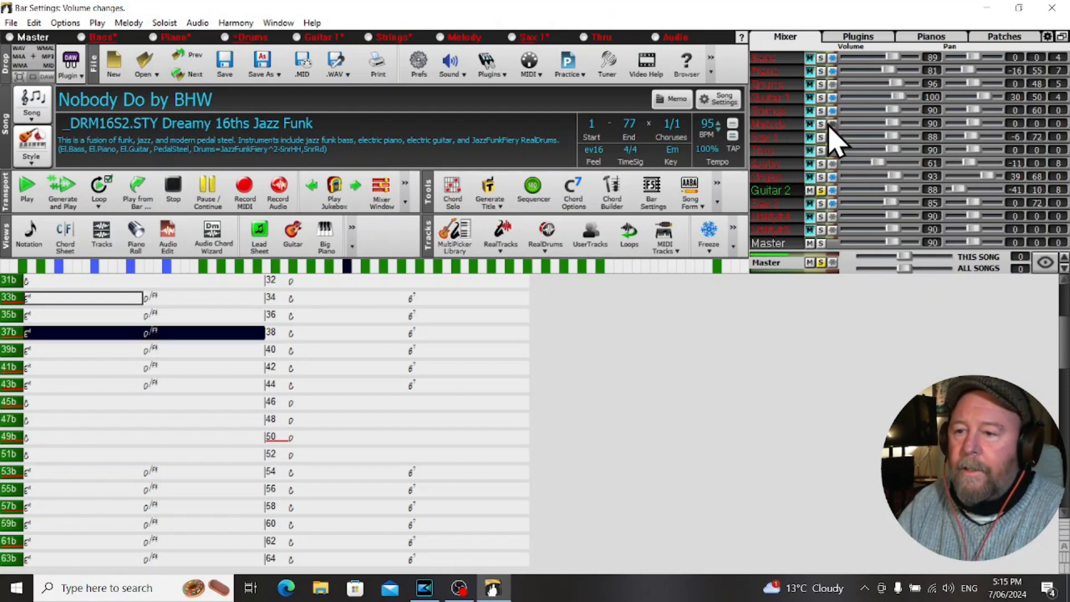
click(822, 98)
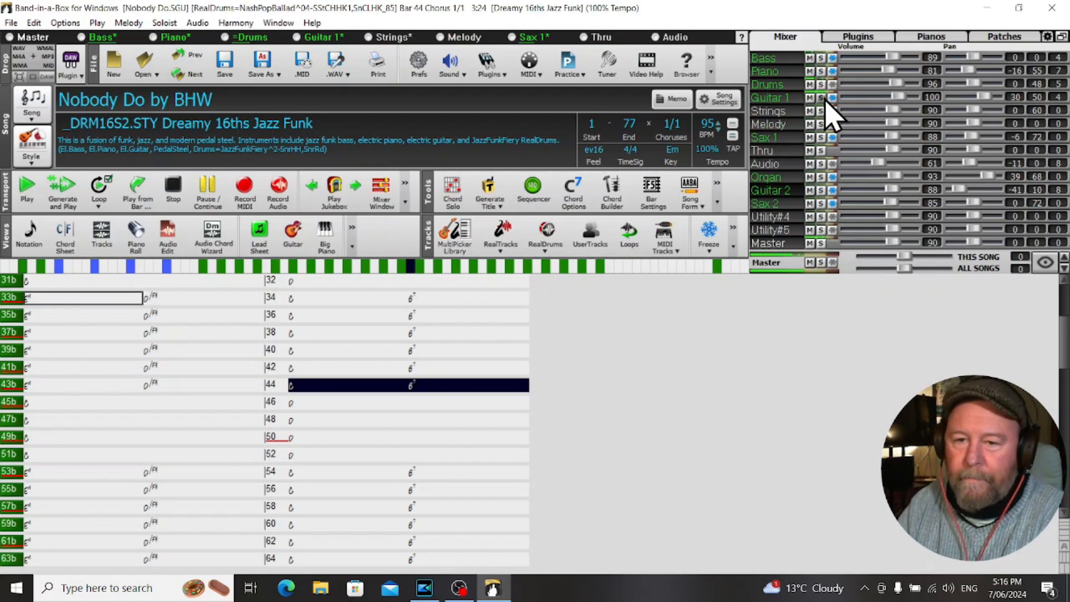
click(217, 195)
Play the song's ending from bar 63 and pause at bar 69.
scroll(250, 379, down, 4)
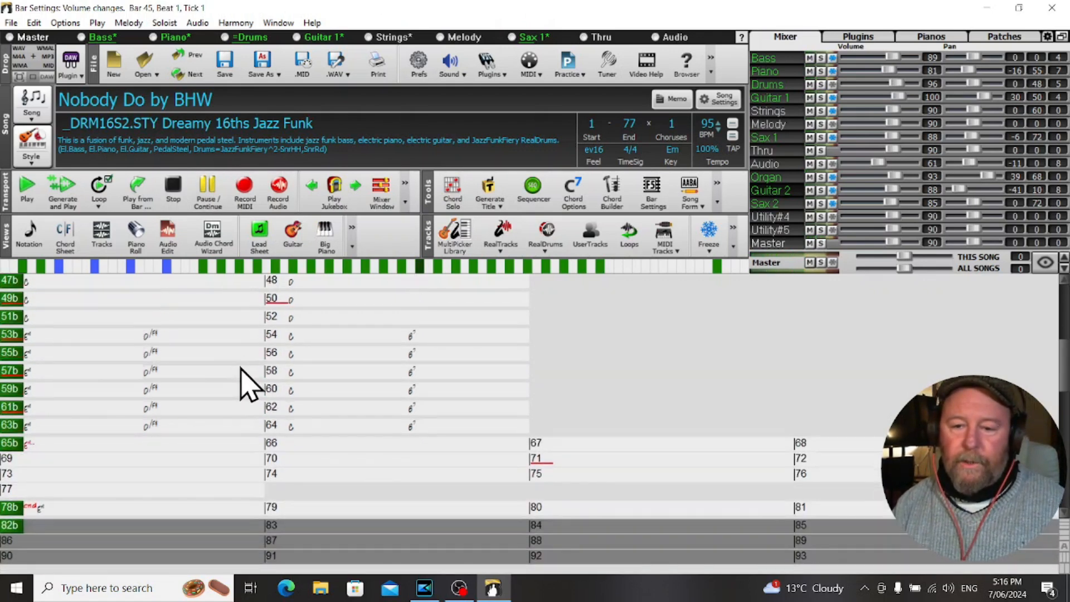
scroll(250, 384, down, 1)
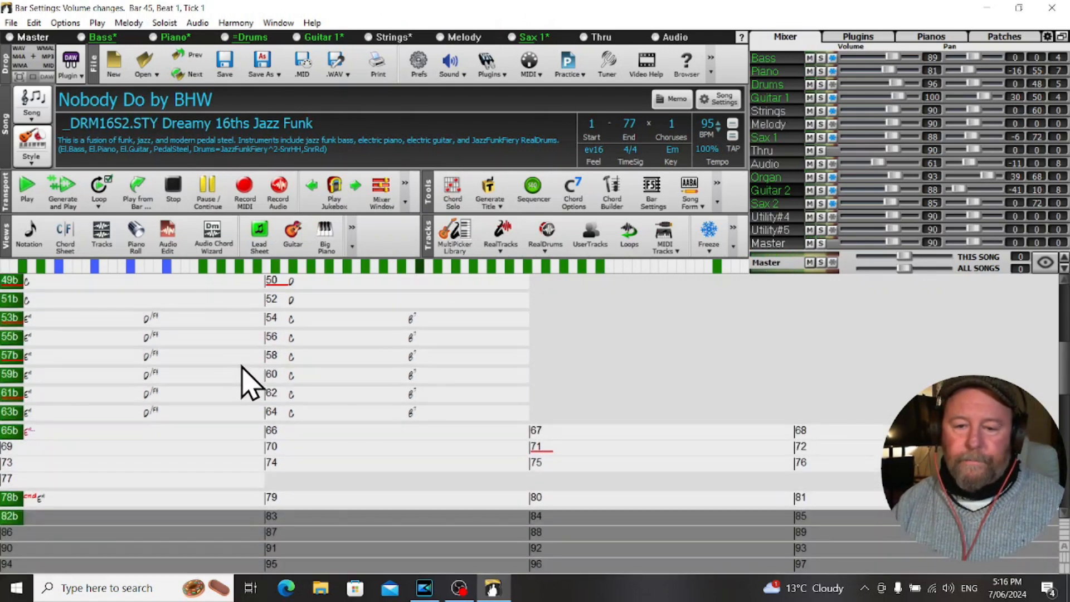
click(84, 414)
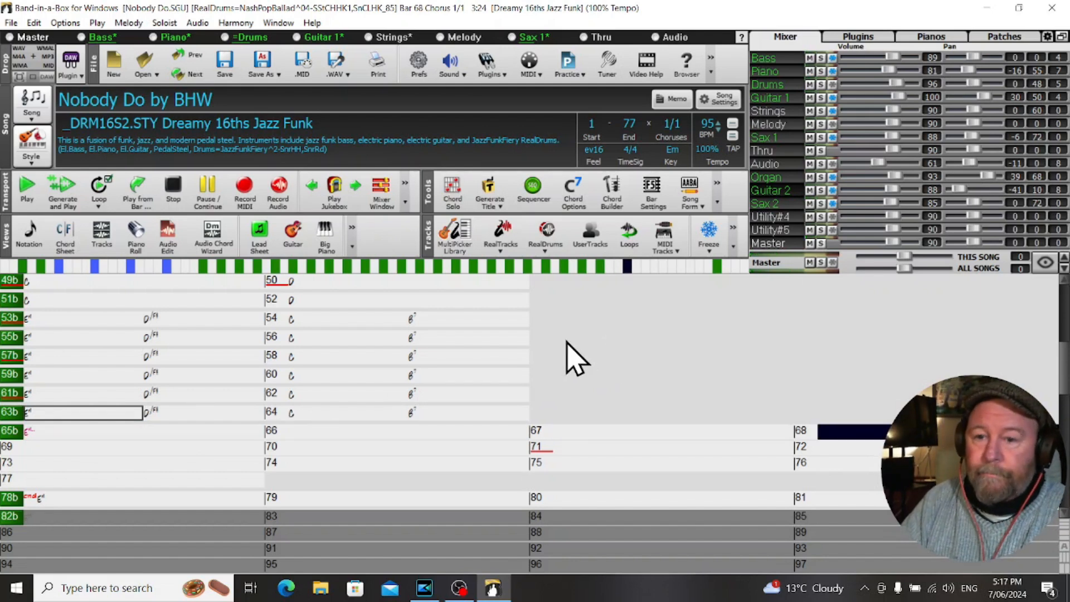
click(207, 190)
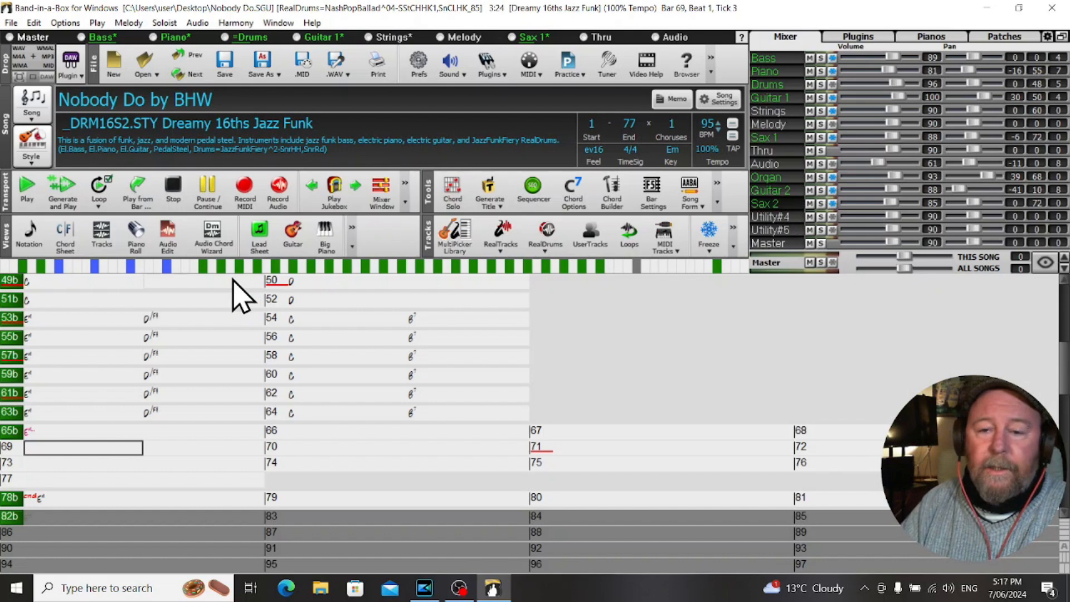
Open the audio editor on the Sax 2 track and play its held ending note from bar 65.
click(168, 234)
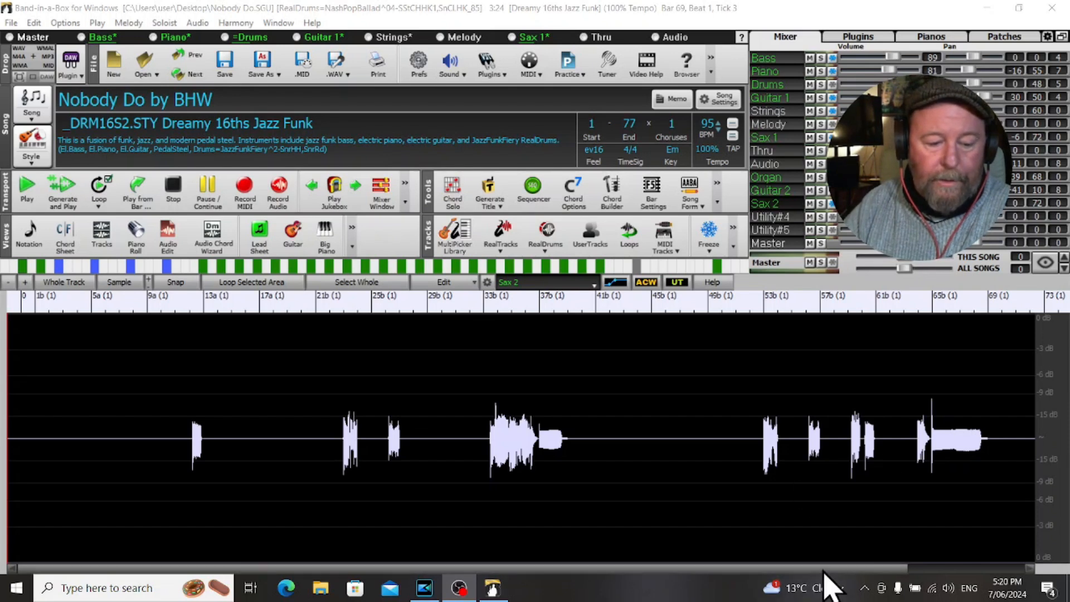
drag(831, 567, 963, 592)
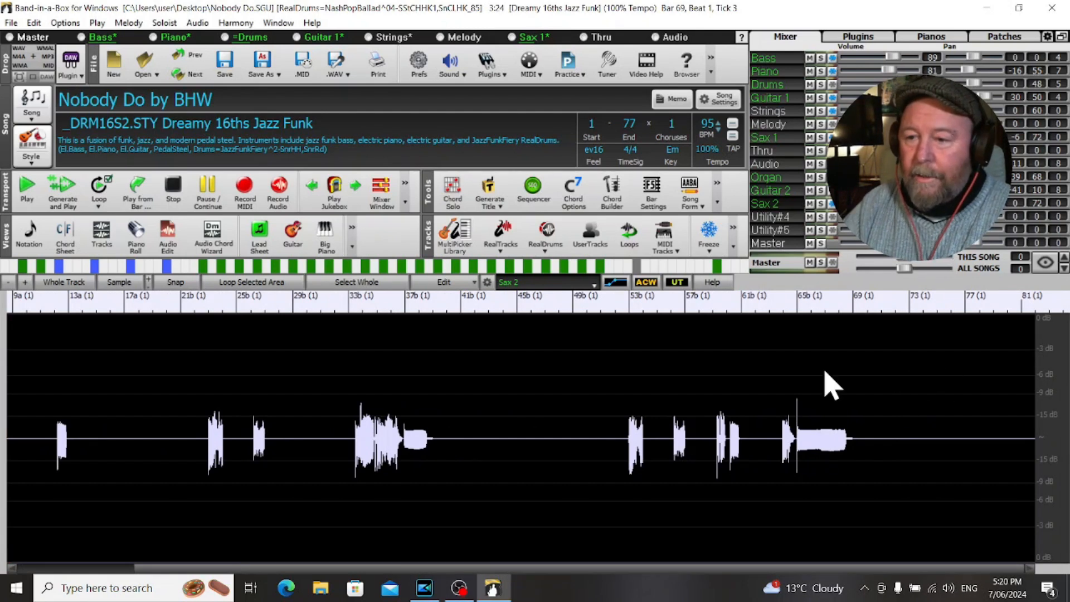
click(796, 375)
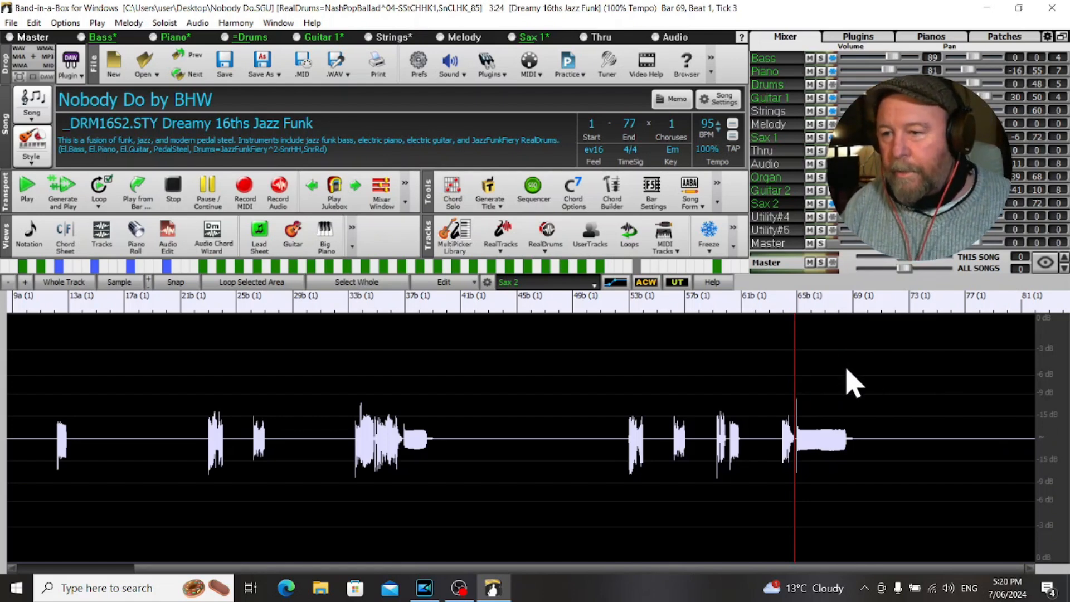
key(space)
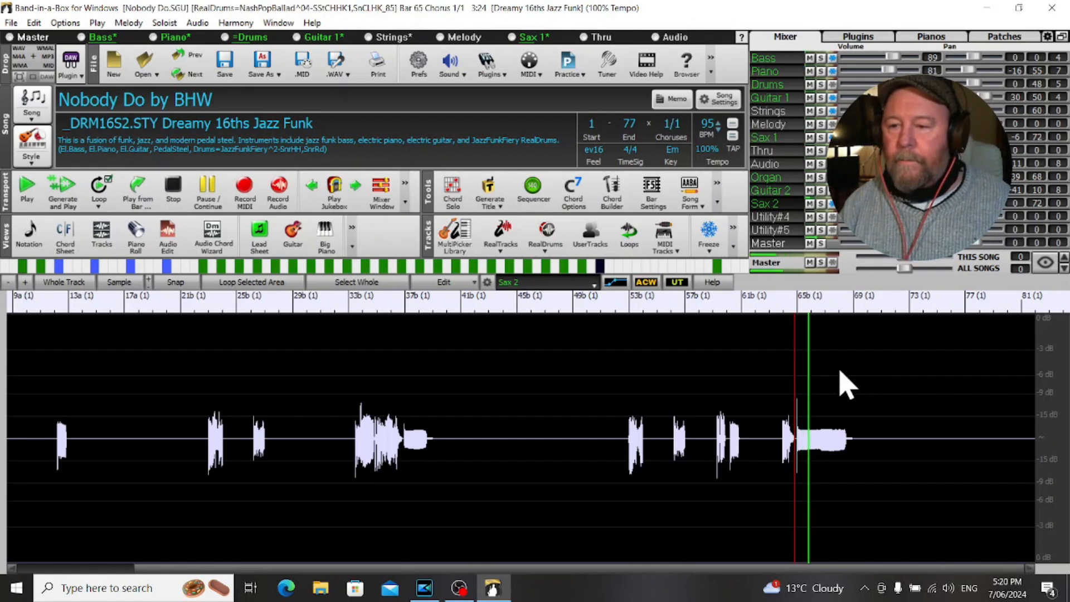
Stop playback and draw a volume automation fade on Sax 2 from 0 dB at bar 65 to -INF dB midway through bar 67.
key(space)
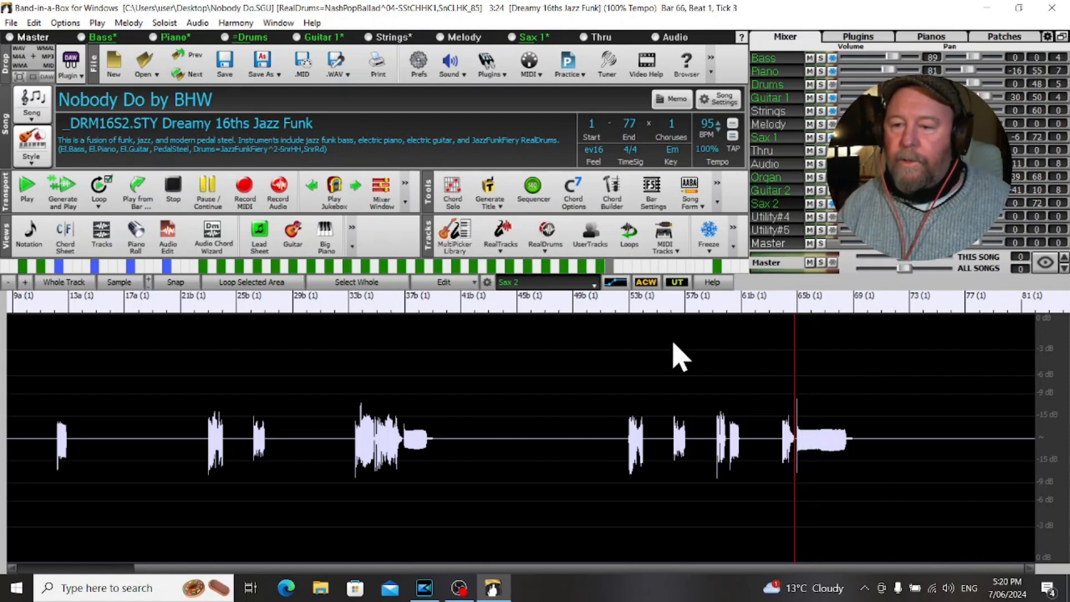
click(619, 285)
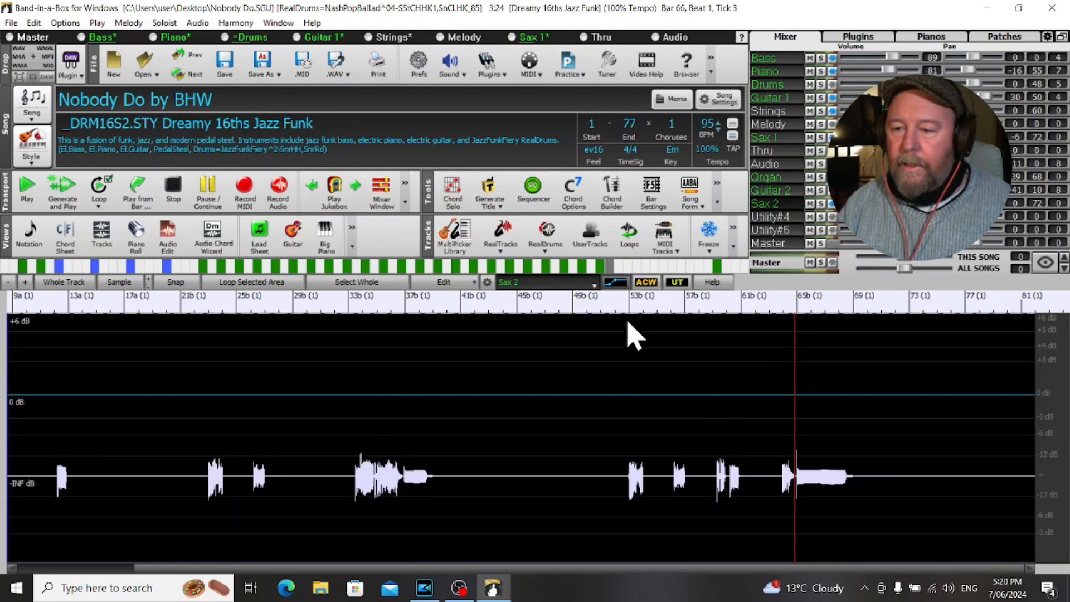
click(798, 397)
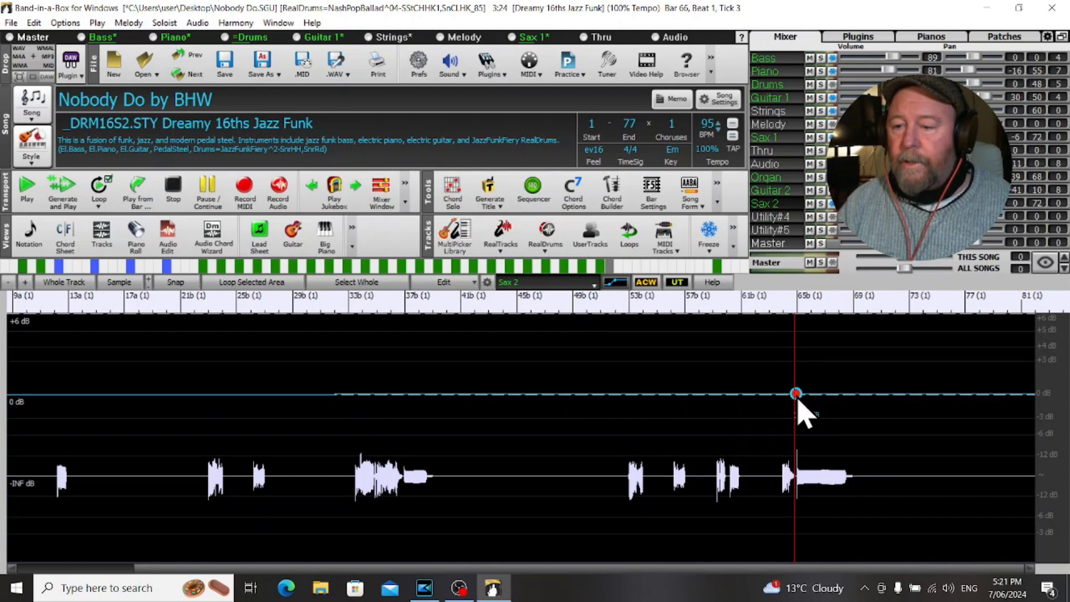
click(826, 395)
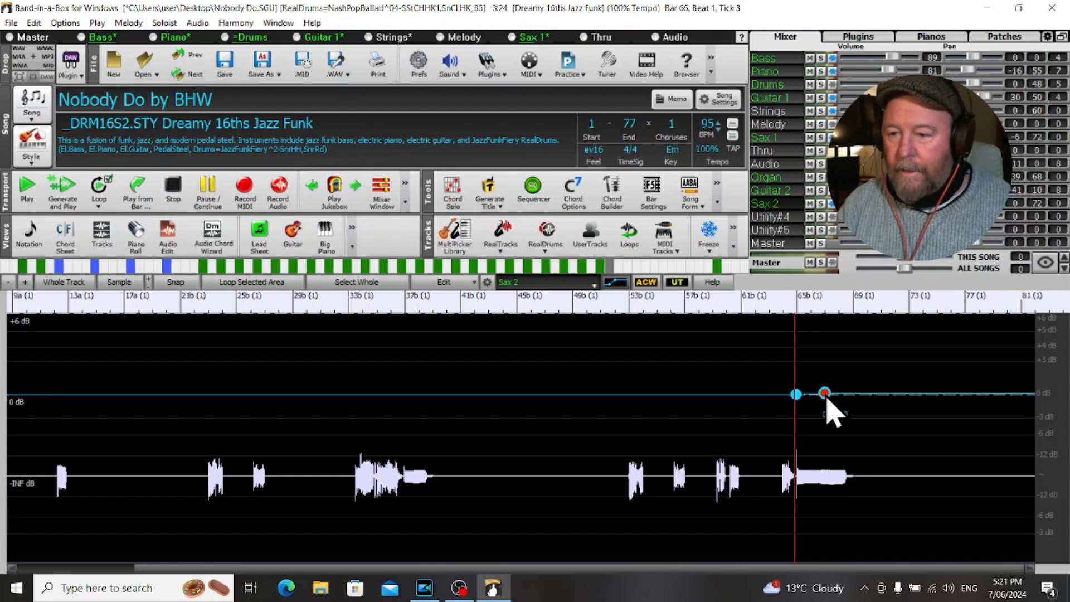
drag(827, 401, 837, 493)
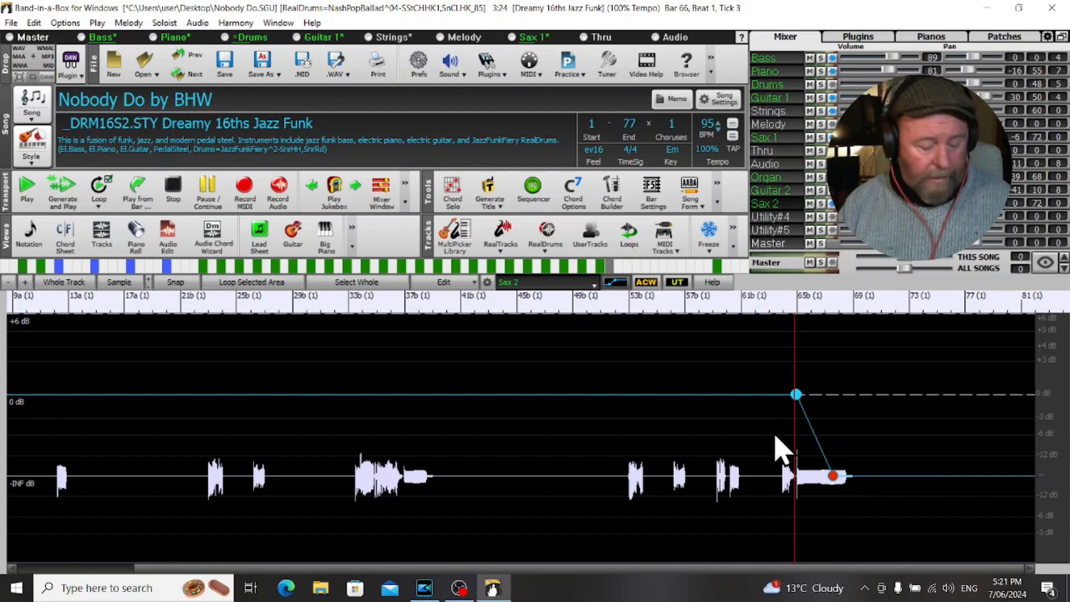
Shorten the Sax 2 fade so its -INF dB node falls just before bar 67, playing the ending before and after.
key(space)
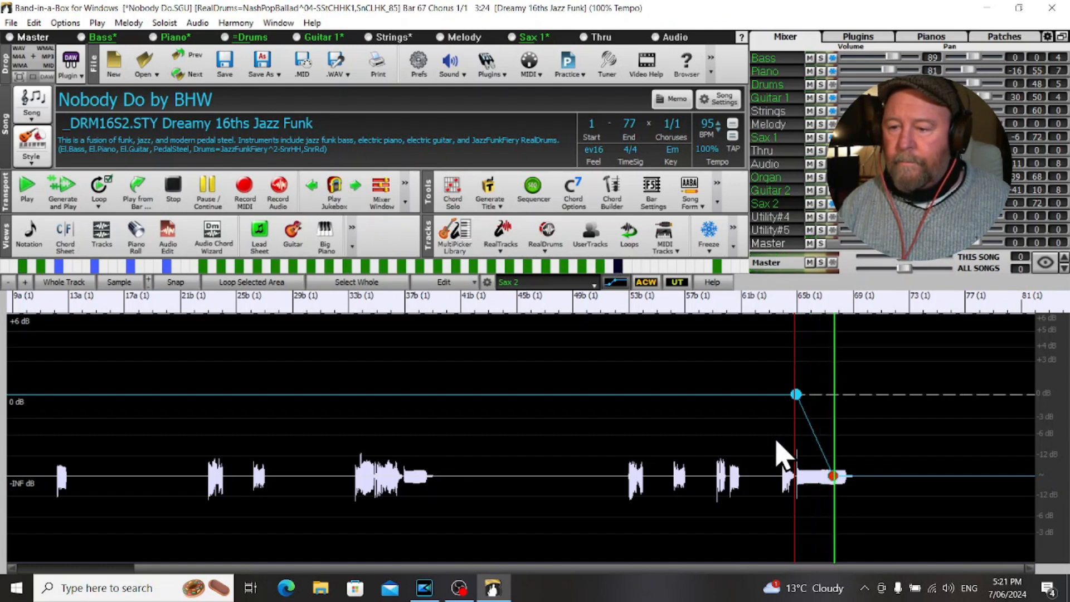
key(space)
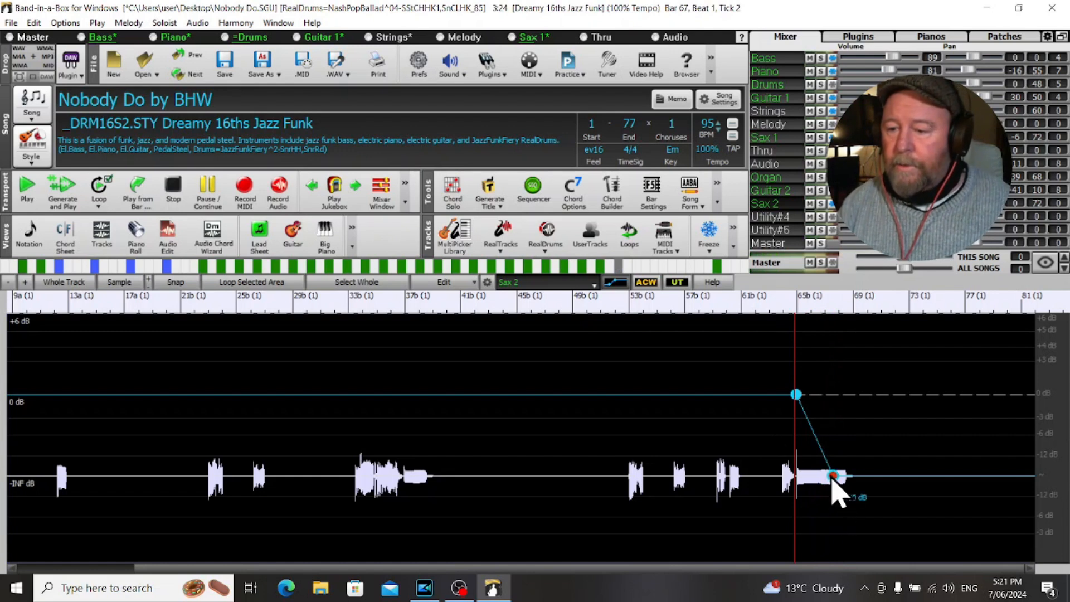
drag(833, 478, 821, 478)
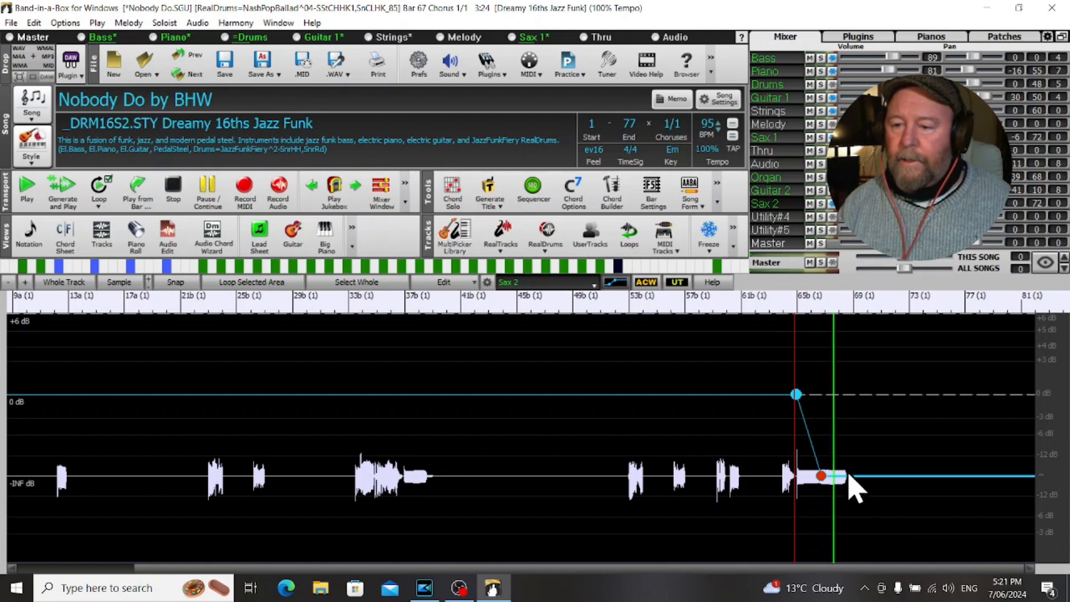
key(space)
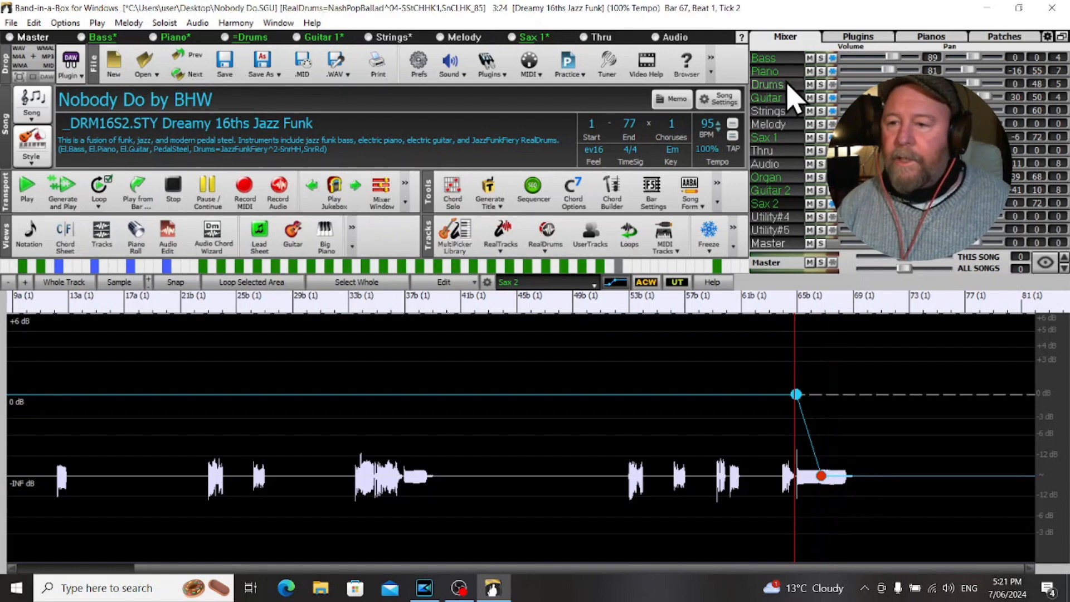
Fade out the Piano track from 0 dB at bar 65 to -INF dB at about bar 67, and play the ending until bar 68.
click(789, 74)
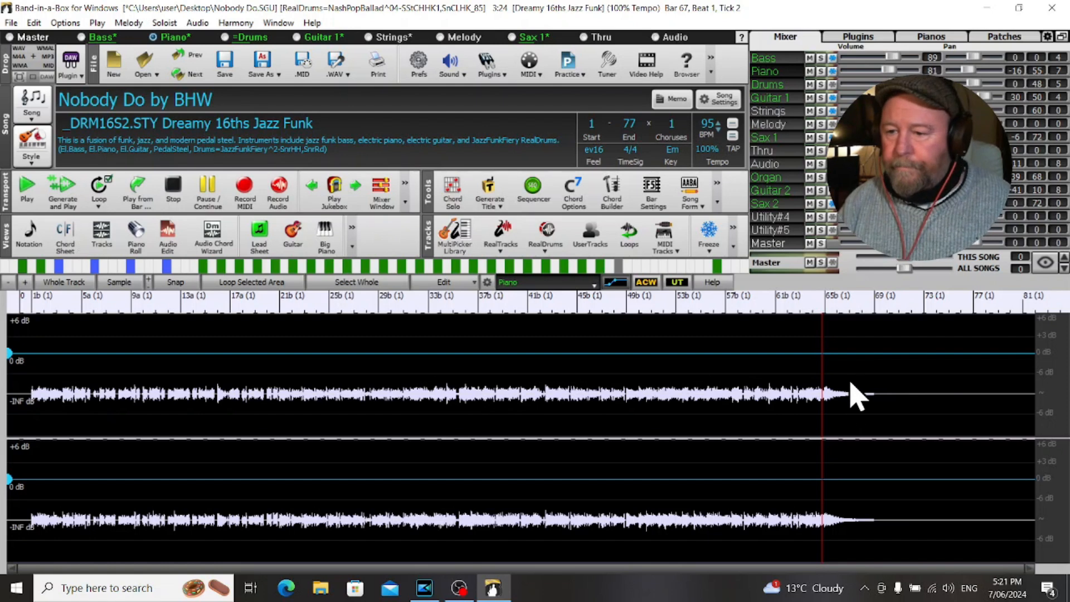
click(825, 354)
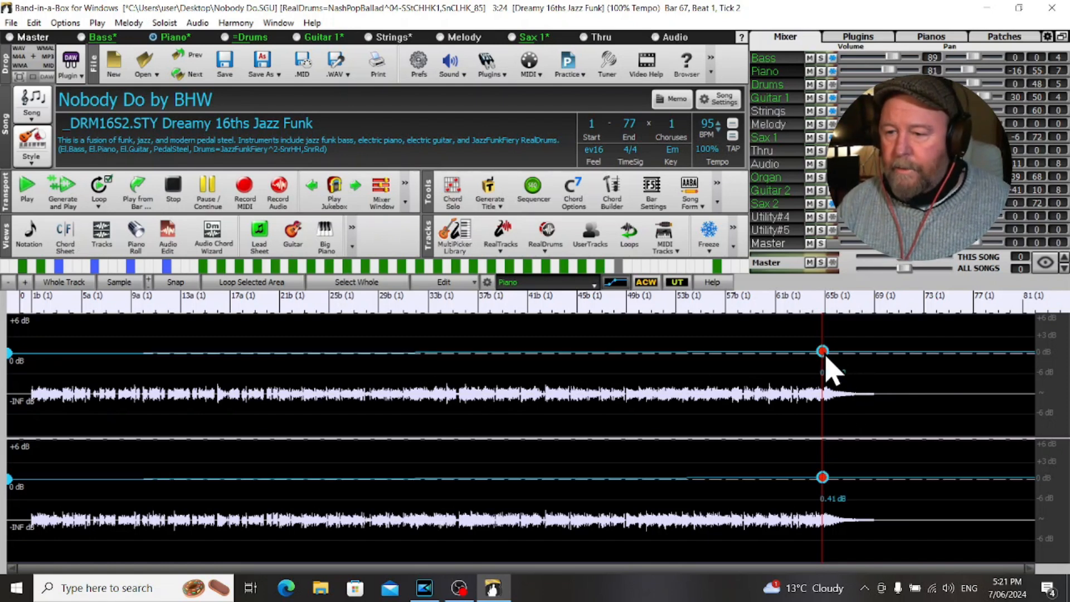
drag(825, 355, 826, 357)
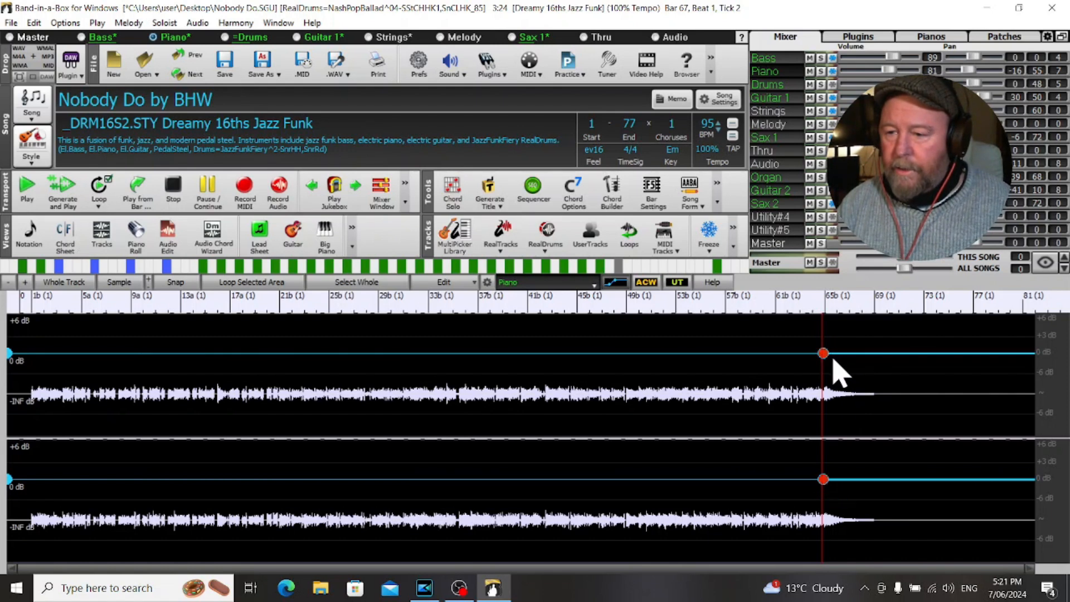
drag(847, 358, 856, 409)
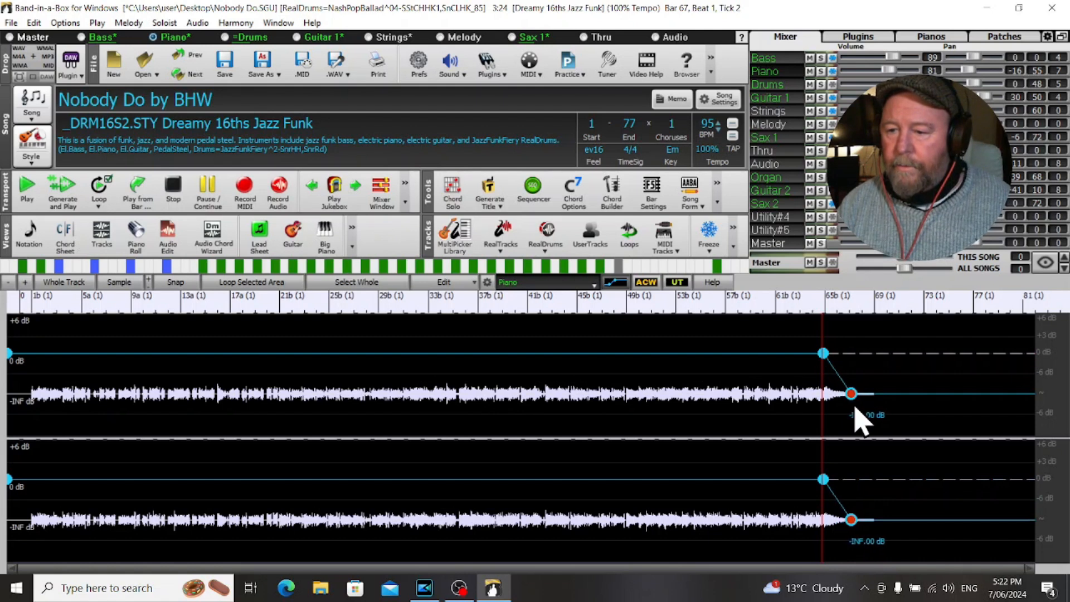
key(space)
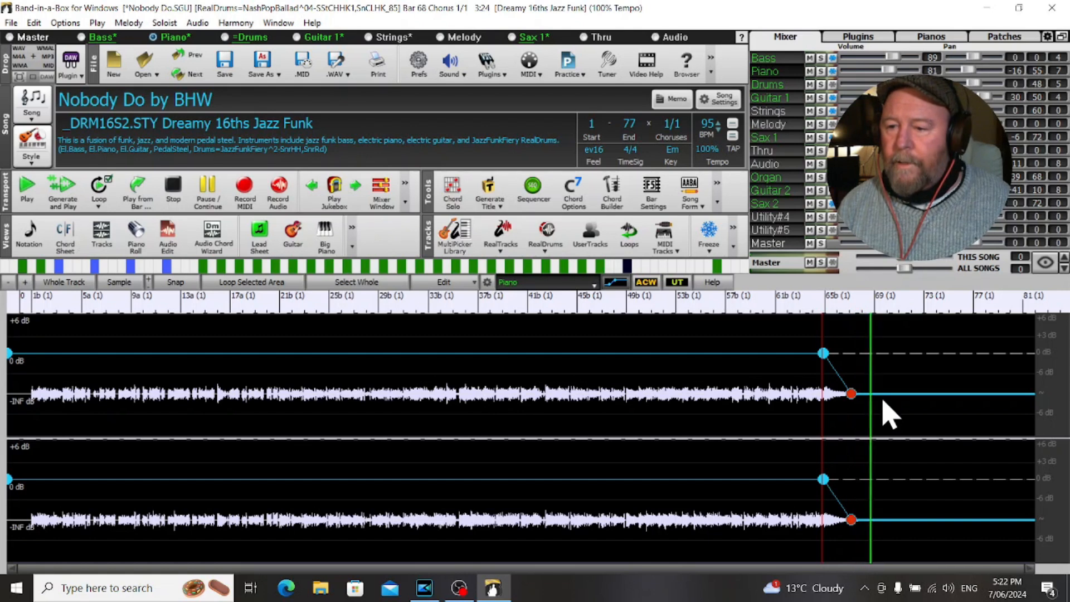
key(space)
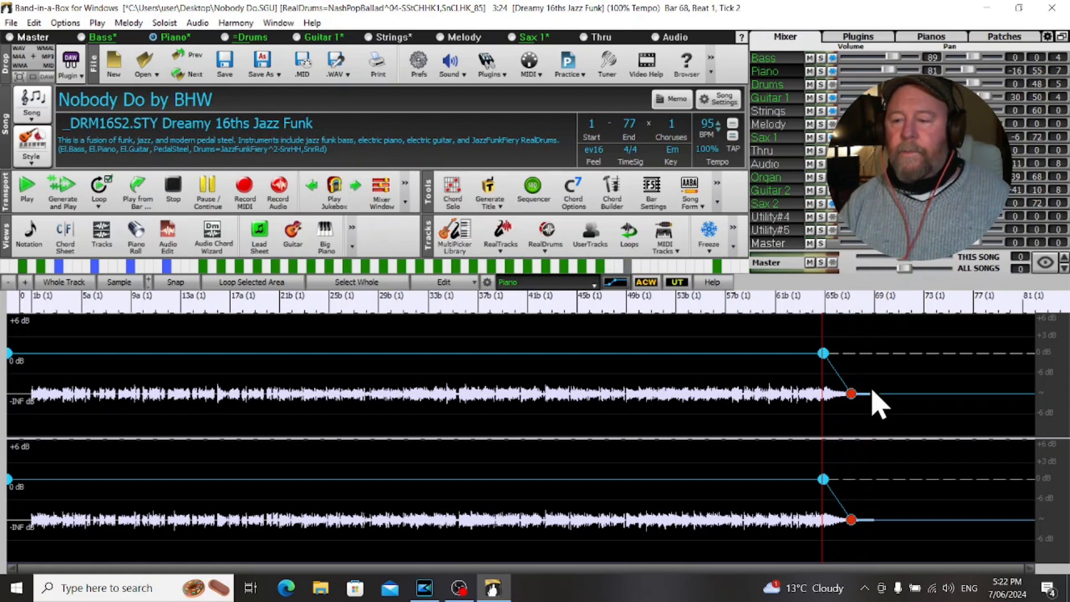